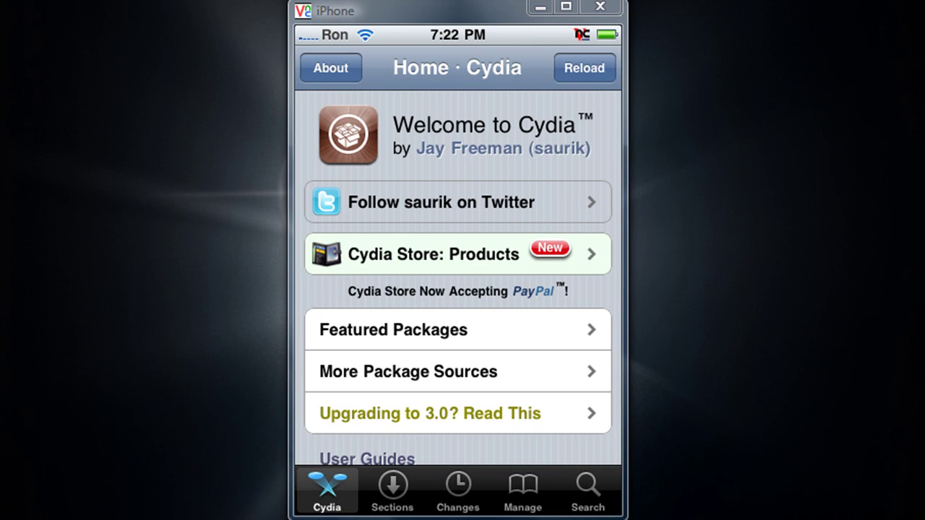
Step: Switch Cydia to the Manage page showing Packages, Sources and Storage
{"action": "left_click", "coordinate": [523, 491]}
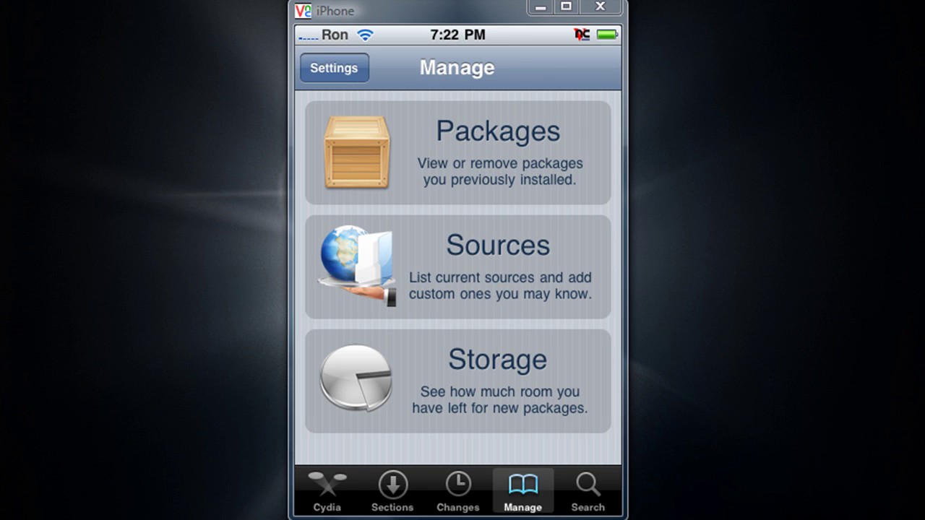
{"action": "left_click", "coordinate": [459, 266]}
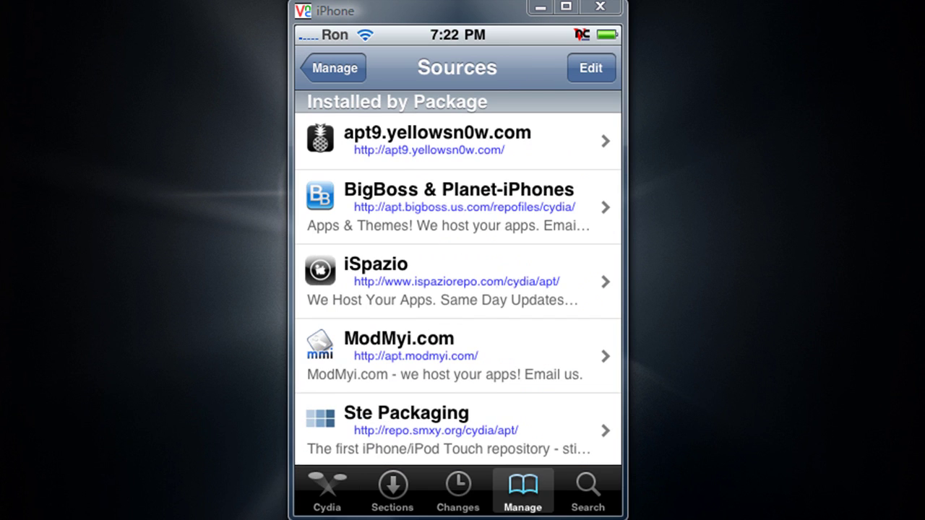
{"action": "left_click", "coordinate": [590, 67]}
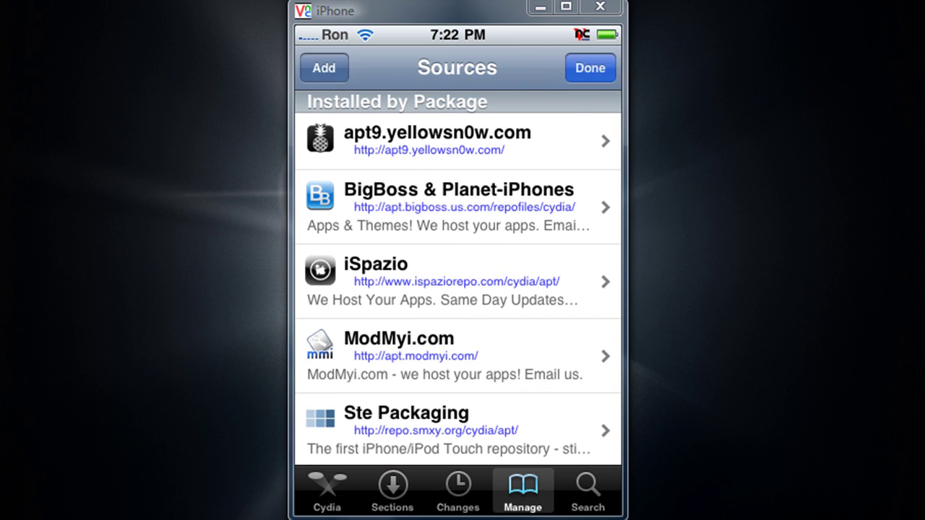
{"action": "left_click", "coordinate": [324, 68]}
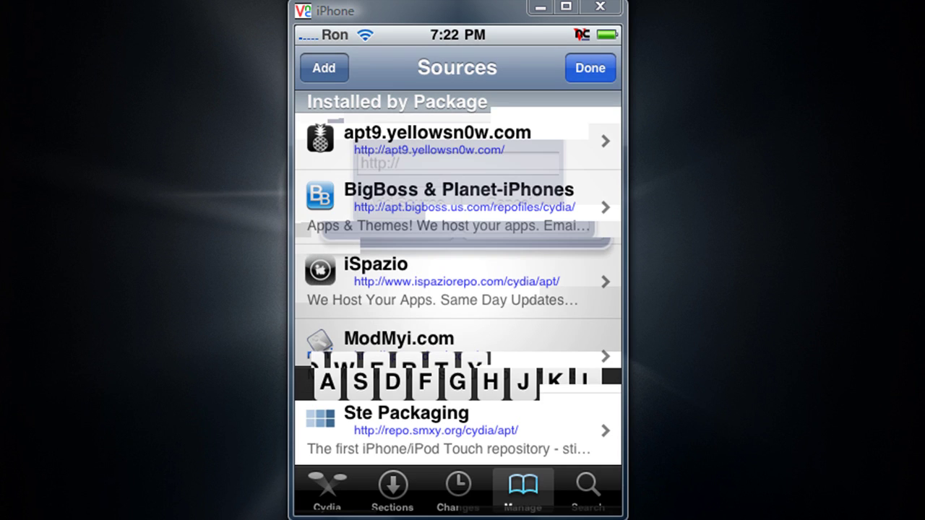
{"action": "left_click", "coordinate": [425, 437]}
{"action": "type", "text": "ydia"}
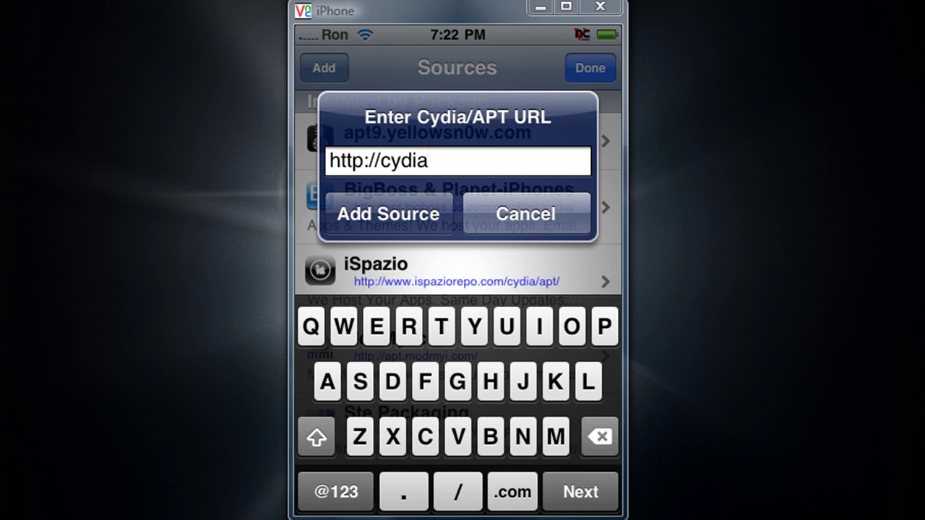
{"action": "type", "text": ".ha"}
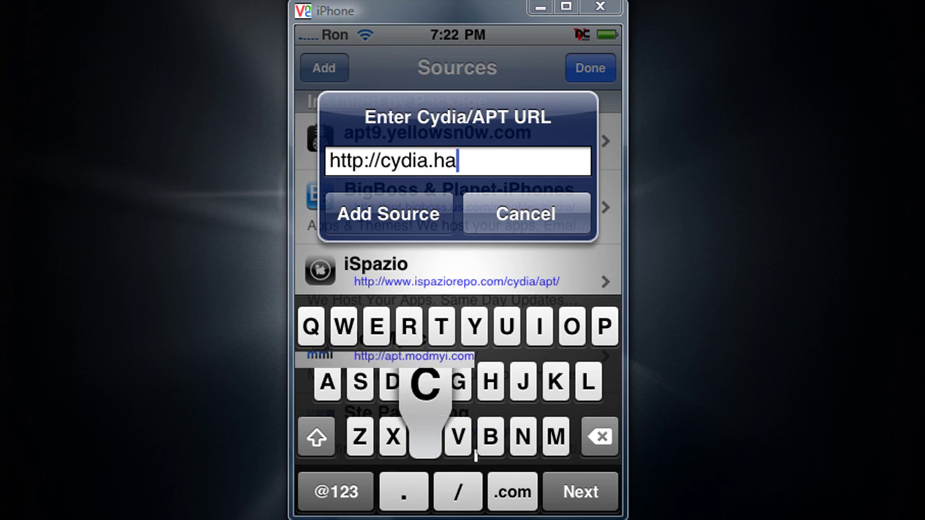
{"action": "type", "text": "cku"}
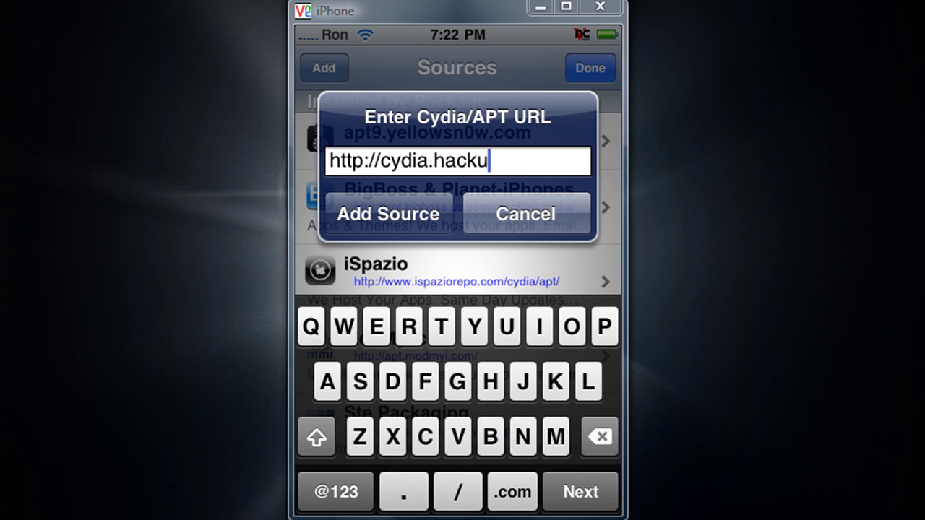
{"action": "type", "text": "l"}
{"action": "type", "text": "o."}
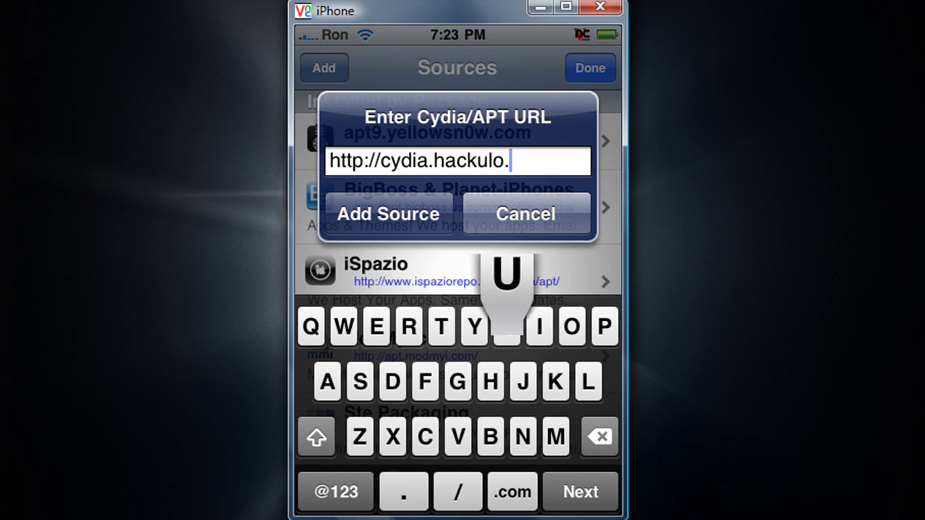
{"action": "type", "text": "us"}
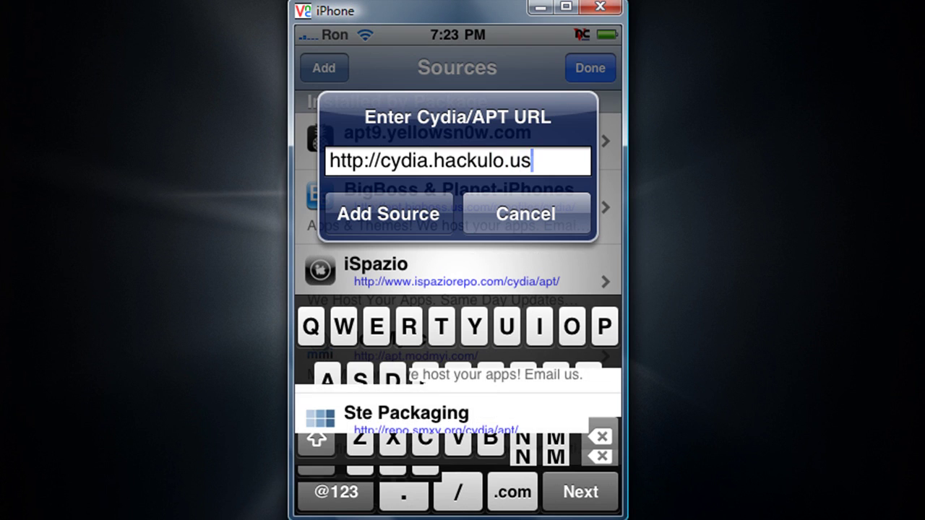
{"action": "key", "text": "Return"}
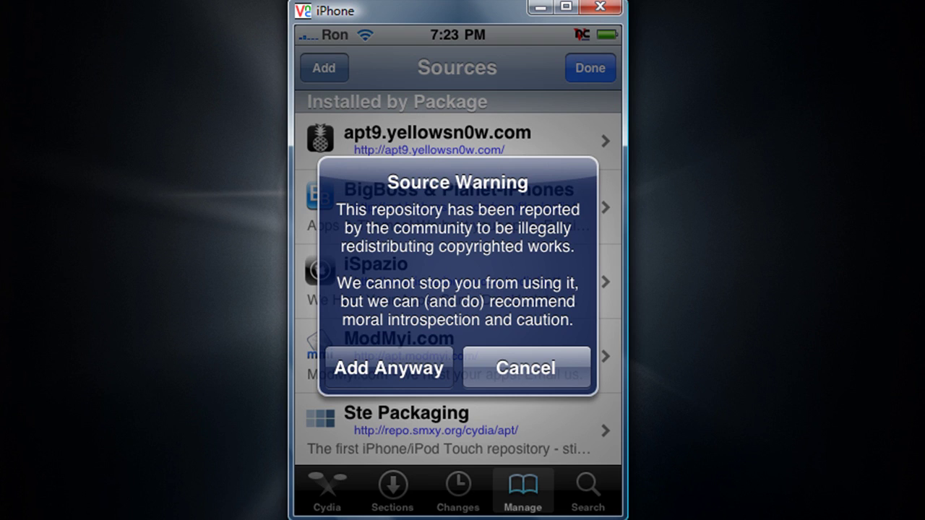
{"action": "key", "text": "Return"}
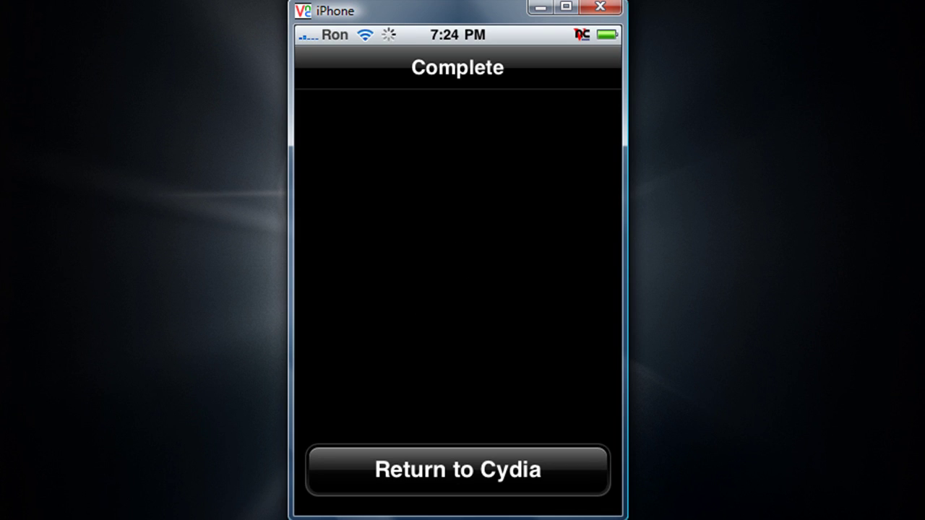
Step: Finish editing the sources list and open the Hackulo.us package list
{"action": "left_click", "coordinate": [467, 472]}
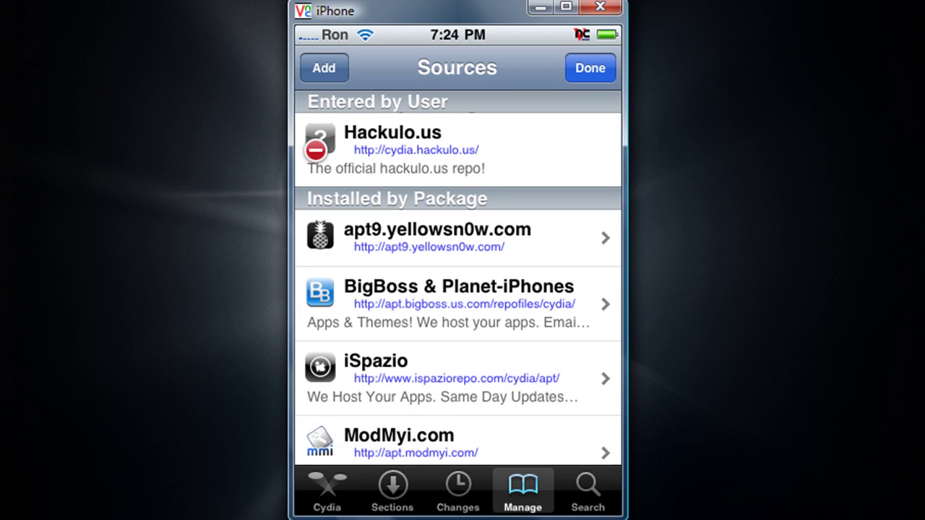
{"action": "left_click", "coordinate": [590, 68]}
{"action": "left_click", "coordinate": [433, 149]}
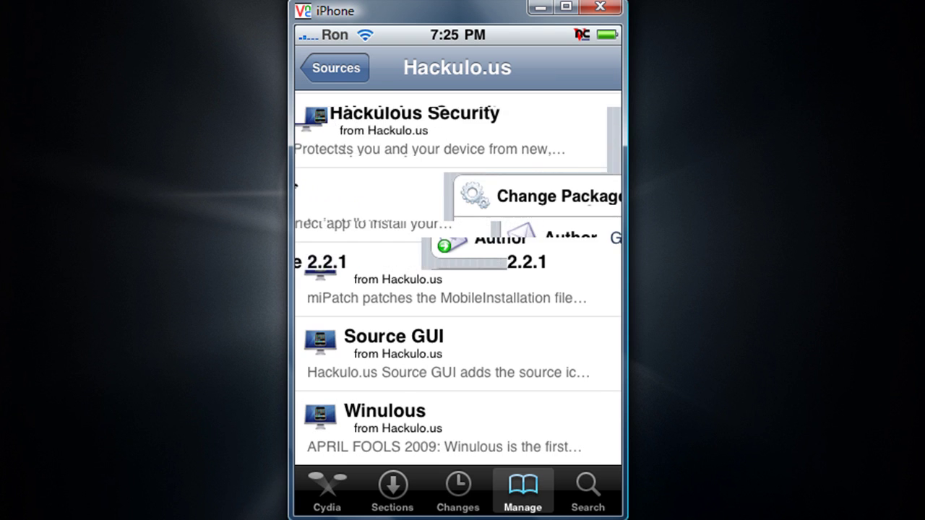
Step: Install Installous 2.0.2 from Hackulo.us, confirming its required dependencies
{"action": "left_click", "coordinate": [344, 68]}
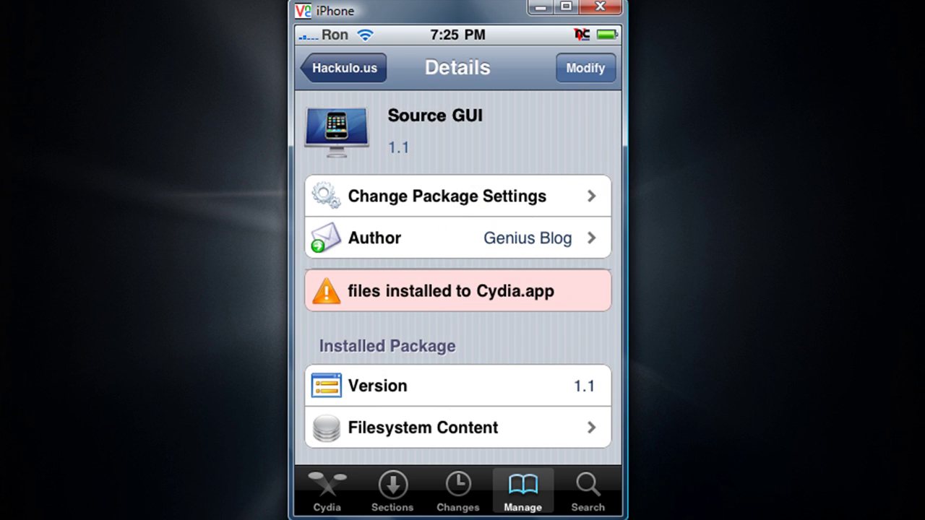
{"action": "left_click", "coordinate": [386, 198]}
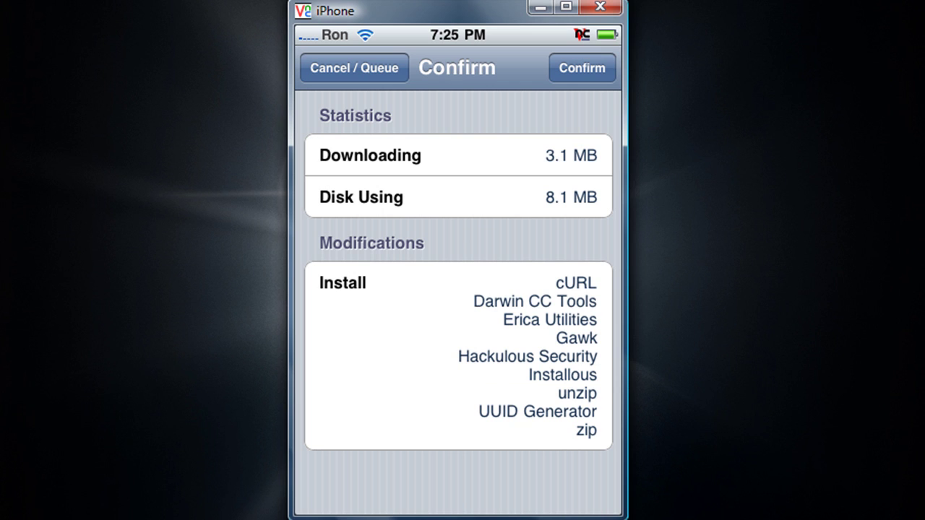
{"action": "left_click", "coordinate": [581, 68]}
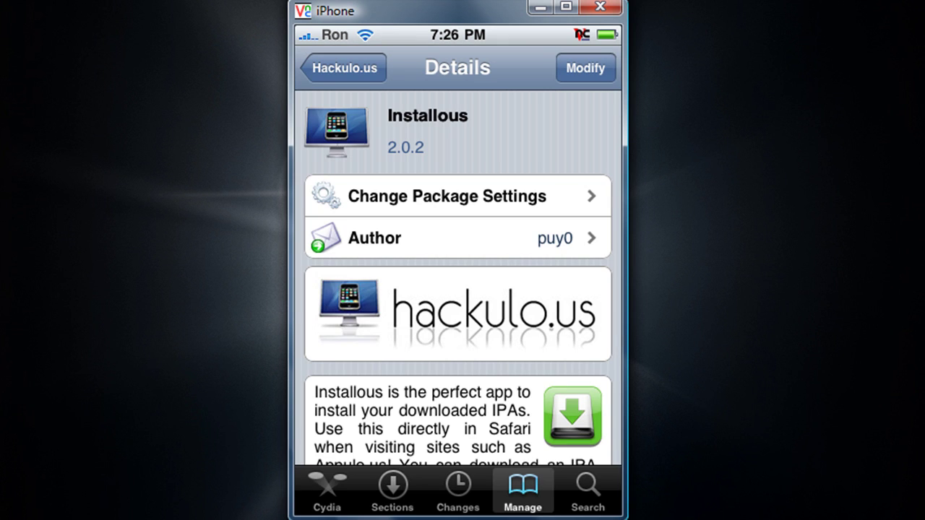
Step: Leave Cydia, page through the home screens, and launch Installous
{"action": "key", "text": "Home"}
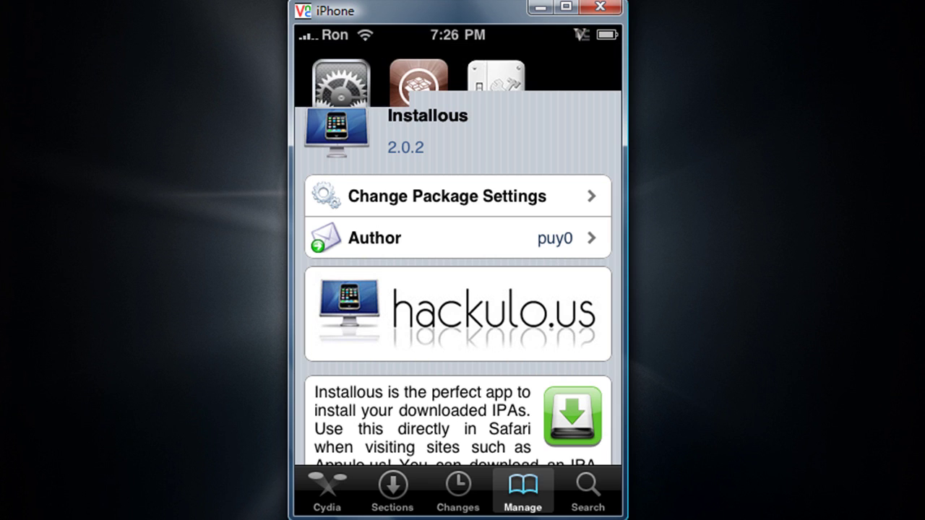
{"action": "left_click_drag", "start_coordinate": [361, 253], "coordinate": [564, 253]}
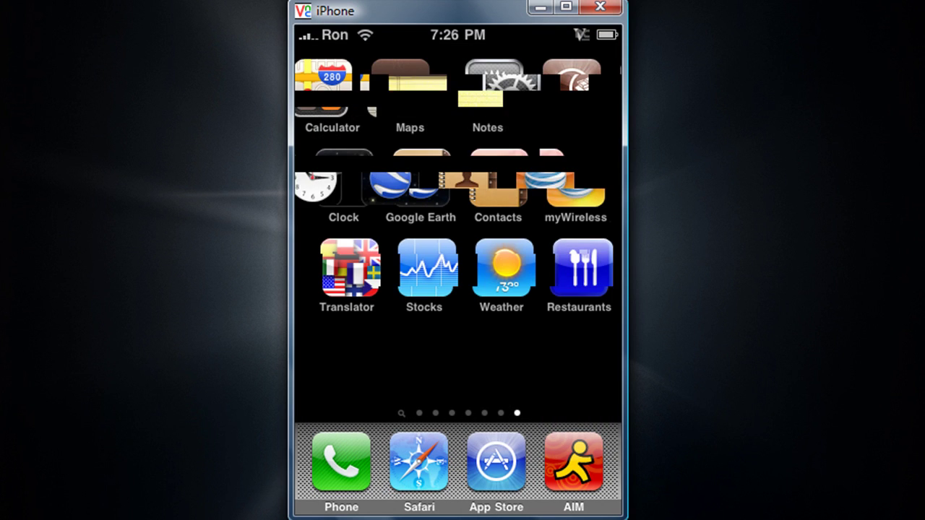
{"action": "key", "text": "Home"}
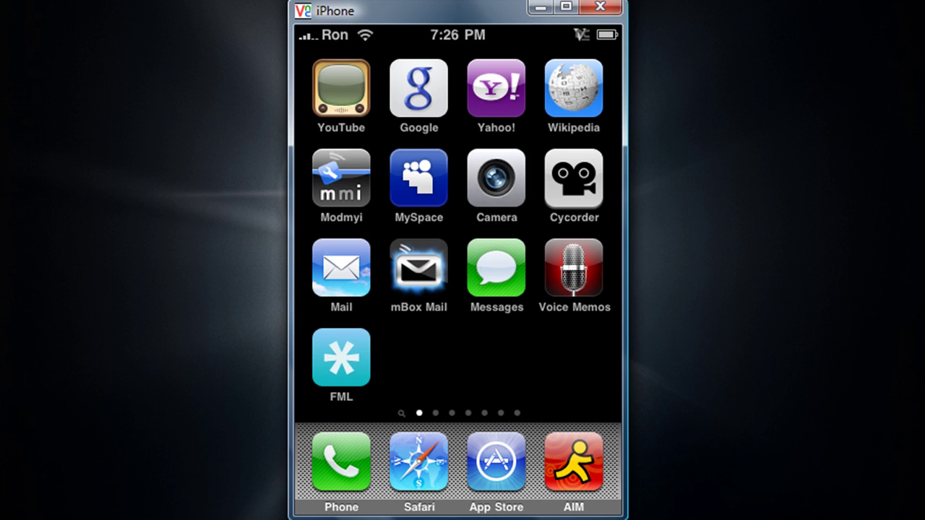
{"action": "left_click_drag", "start_coordinate": [564, 253], "coordinate": [362, 253]}
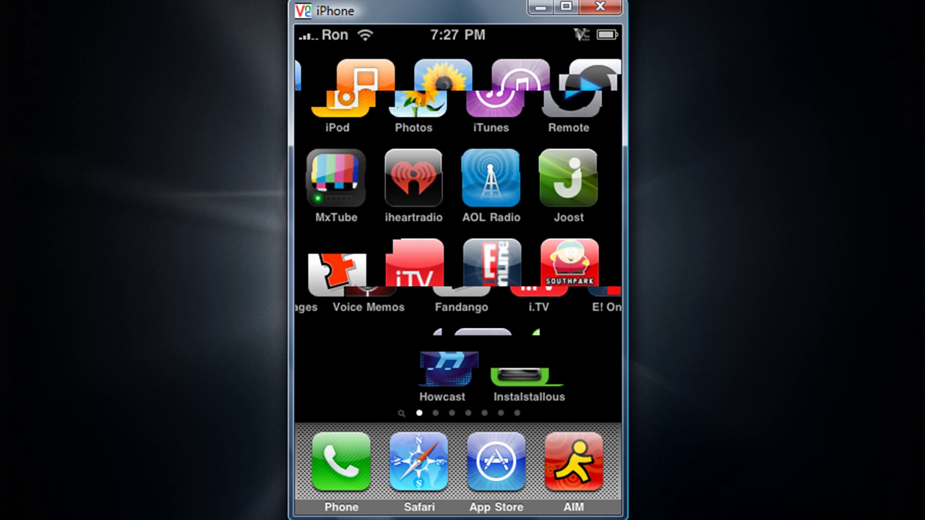
{"action": "left_click", "coordinate": [419, 358]}
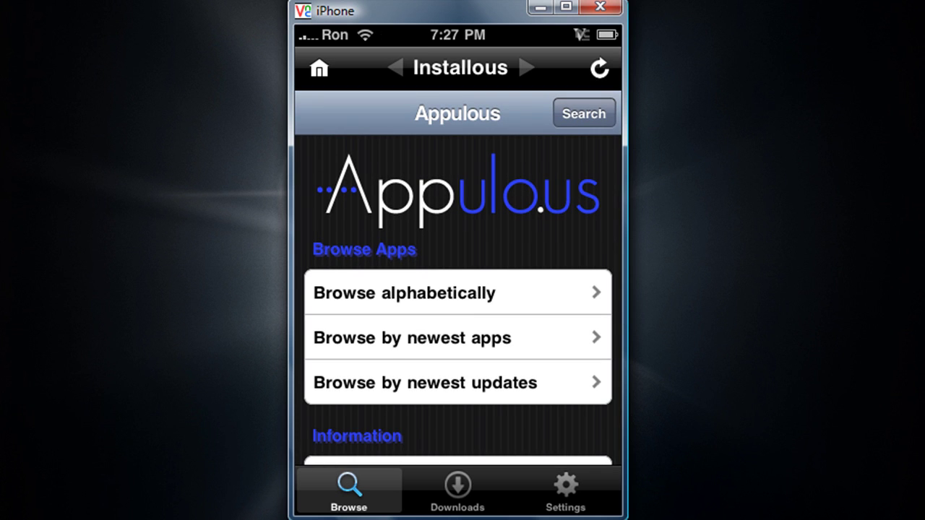
Step: Search Installous for 'Fml pro' and scroll F-MyLife Pro's details to its download links
{"action": "left_click", "coordinate": [584, 113]}
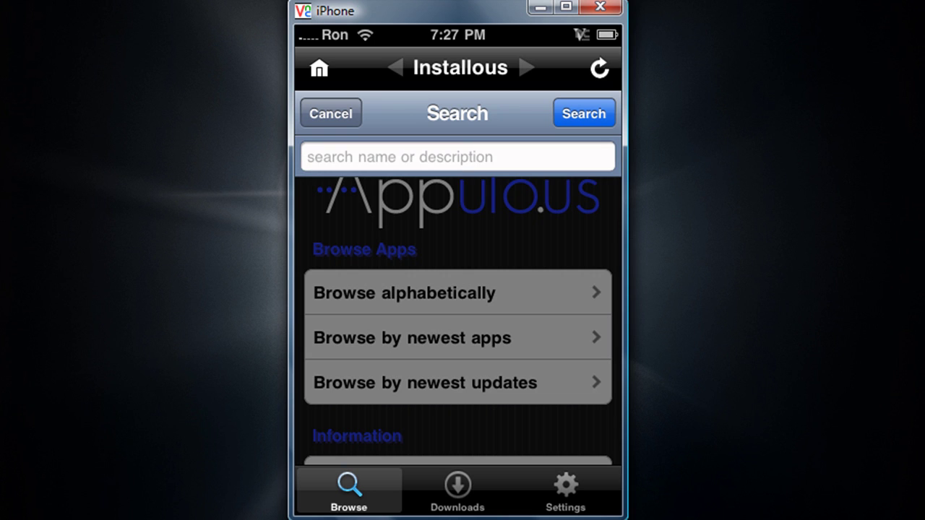
{"action": "left_click", "coordinate": [457, 157]}
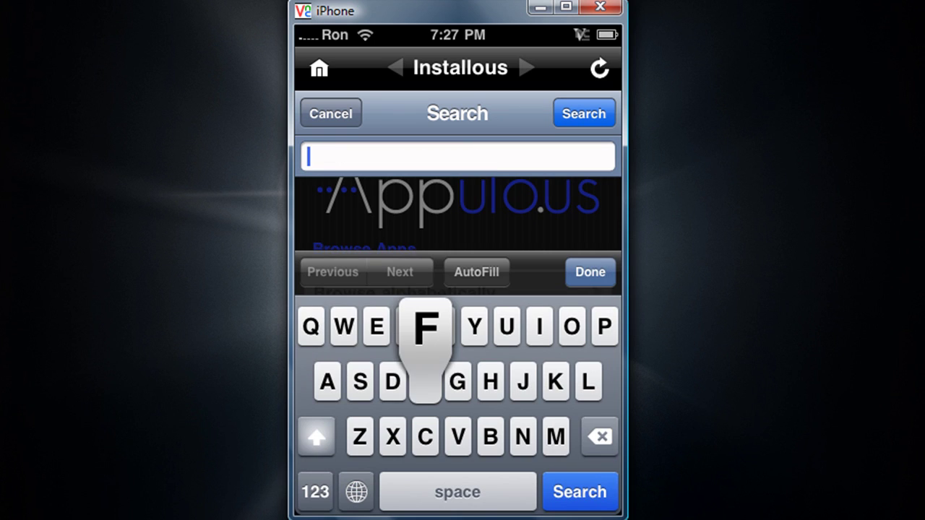
{"action": "type", "text": "Fml"}
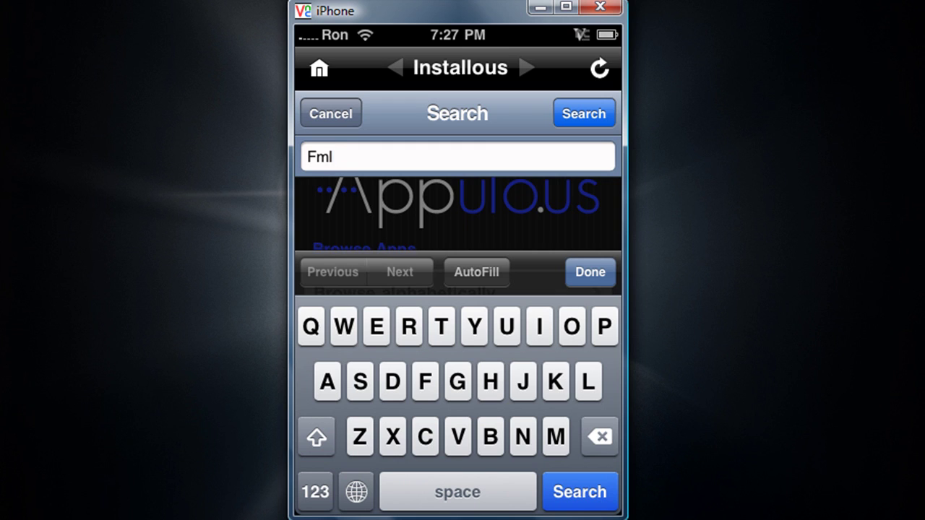
{"action": "type", "text": " pr"}
{"action": "type", "text": "o"}
{"action": "left_click", "coordinate": [330, 113]}
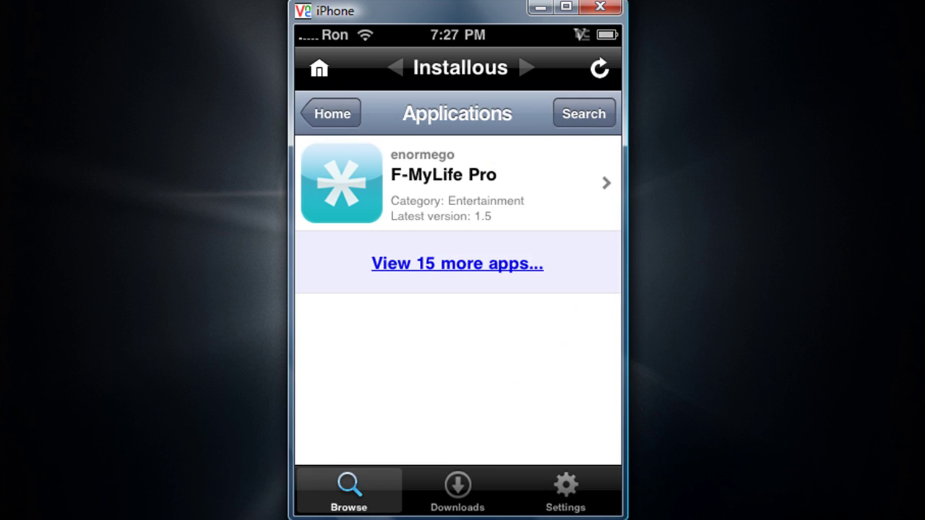
{"action": "left_click", "coordinate": [458, 183]}
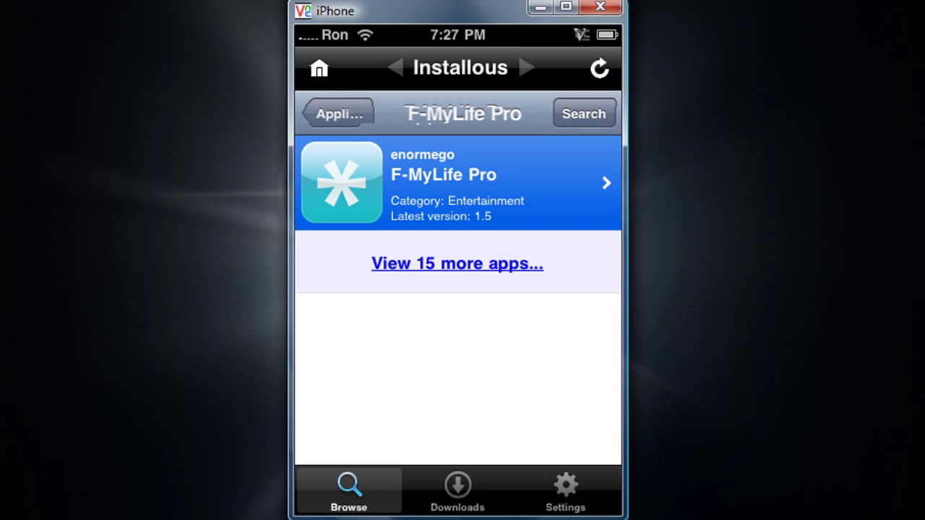
{"action": "scroll", "coordinate": [458, 289], "scroll_direction": "down", "scroll_amount": 10}
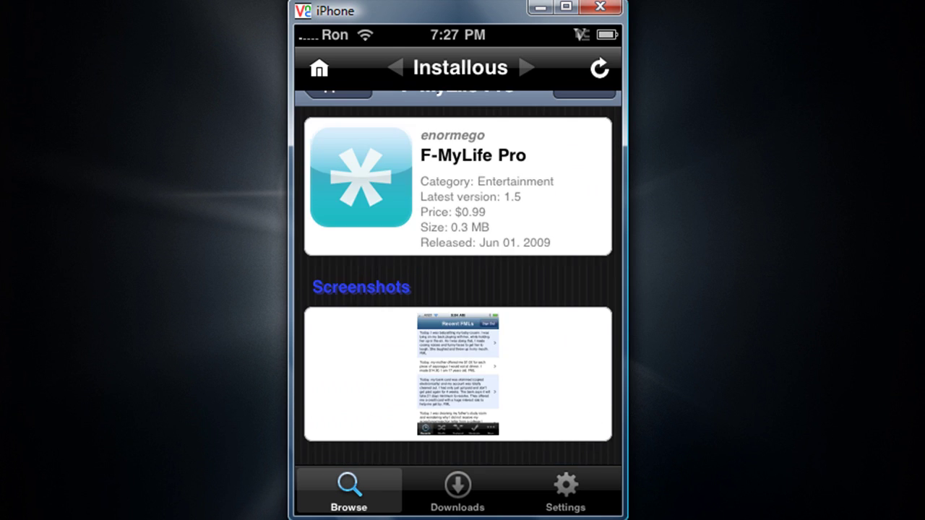
{"action": "scroll", "coordinate": [458, 289], "scroll_direction": "down", "scroll_amount": 10}
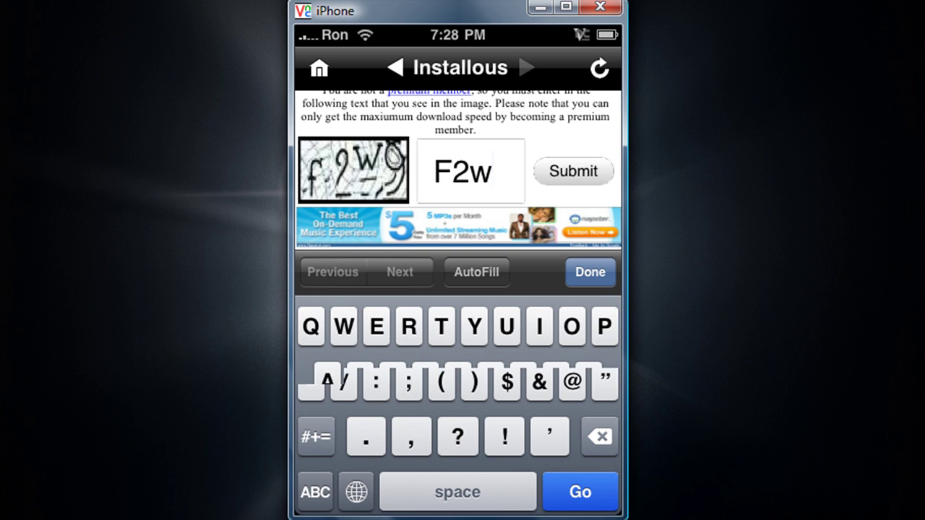
Step: Submit the verification code and install the downloaded F-MyLife Pro 1.5
{"action": "type", "text": "9"}
{"action": "left_click", "coordinate": [573, 170]}
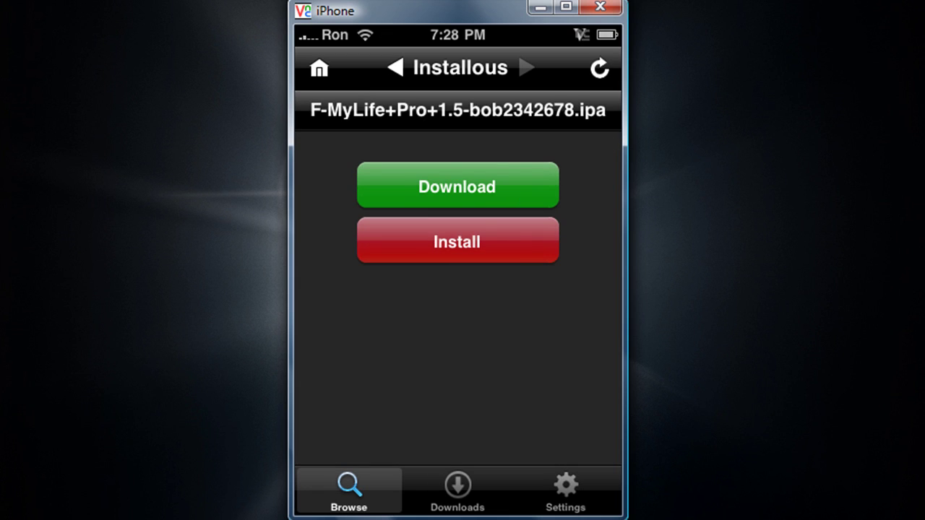
{"action": "left_click", "coordinate": [457, 243]}
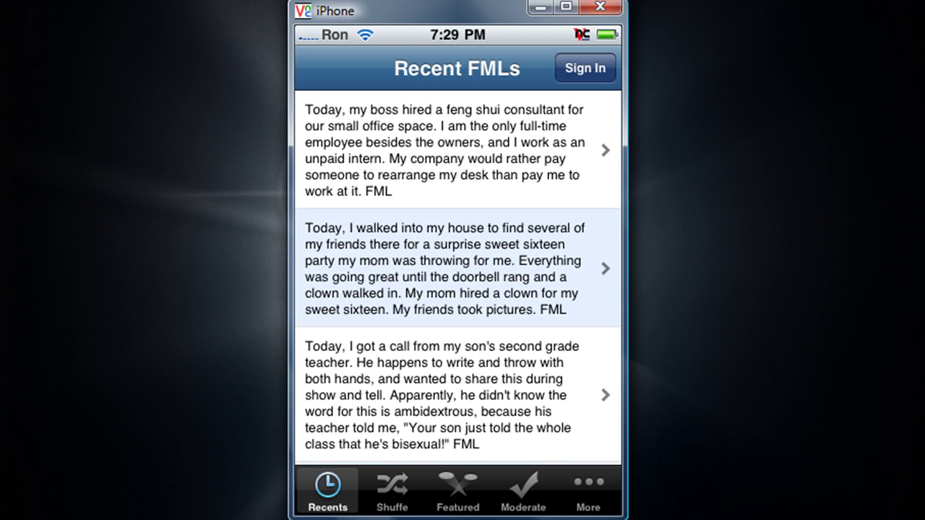
Step: Scroll down FML Pro's Recent FMLs list and back to the top
{"action": "scroll", "coordinate": [458, 275], "scroll_direction": "down", "scroll_amount": 10}
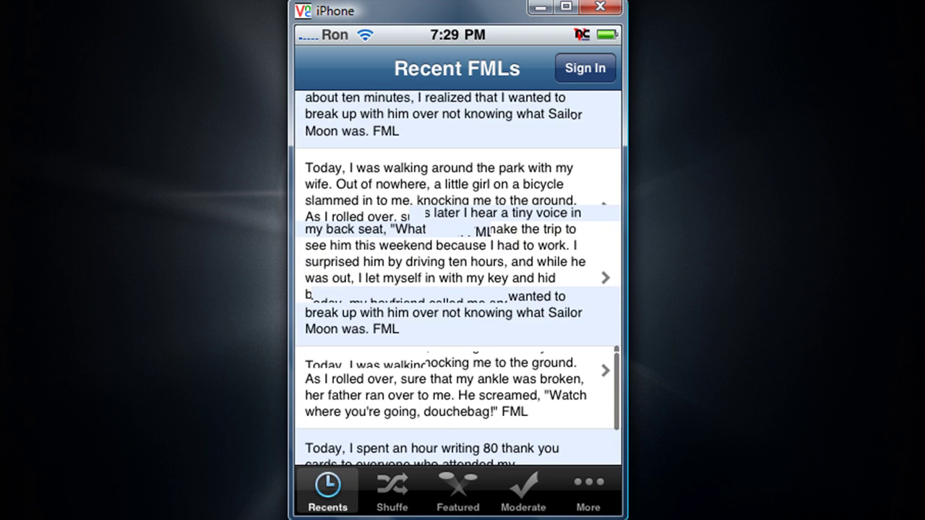
{"action": "scroll", "coordinate": [459, 275], "scroll_direction": "up", "scroll_amount": 10}
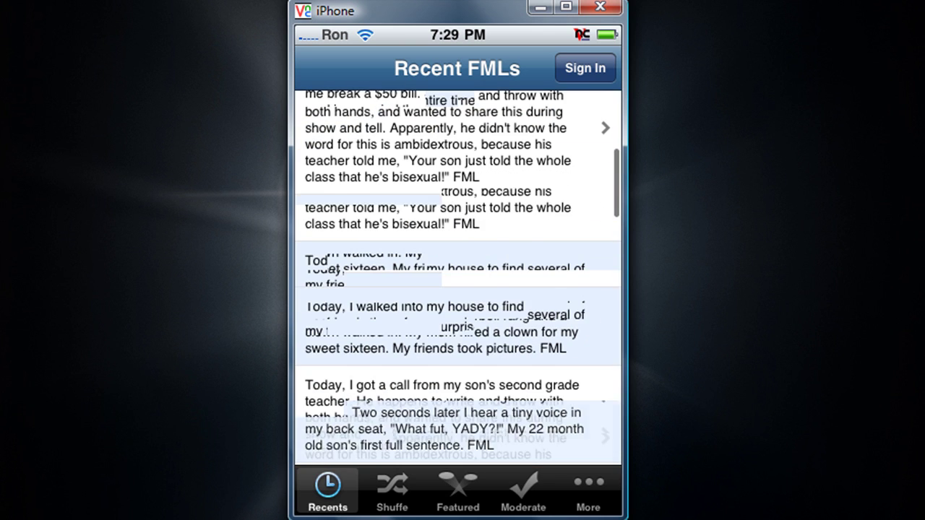